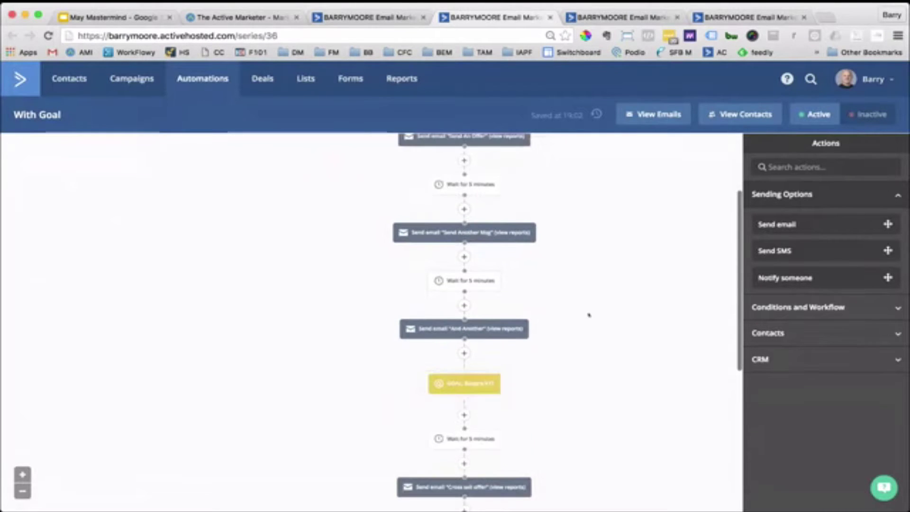
- Scroll the With Goal workflow from the tag trigger down to the Bought XYZ goal node
{"action": "scroll", "coordinate": [590, 315], "scroll_direction": "up", "scroll_amount": 4}
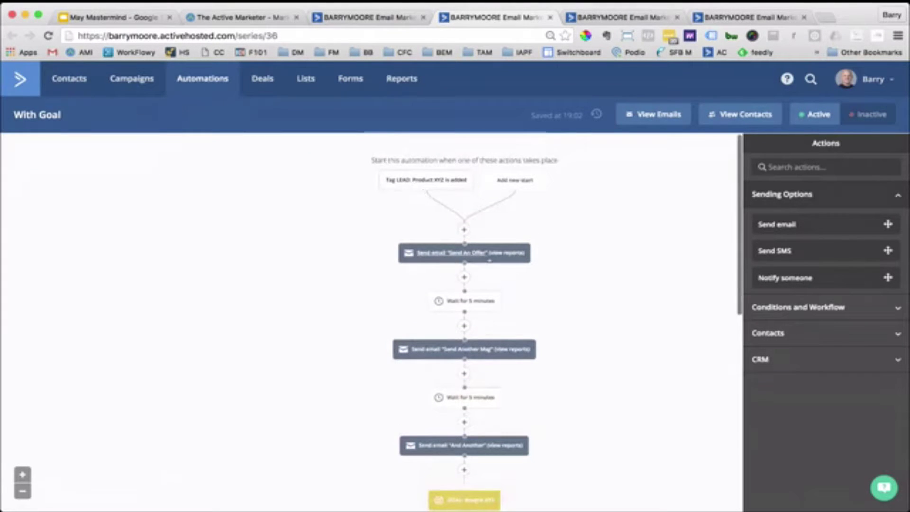
{"action": "mouse_move", "coordinate": [460, 307]}
{"action": "scroll", "coordinate": [527, 413], "scroll_direction": "down", "scroll_amount": 4}
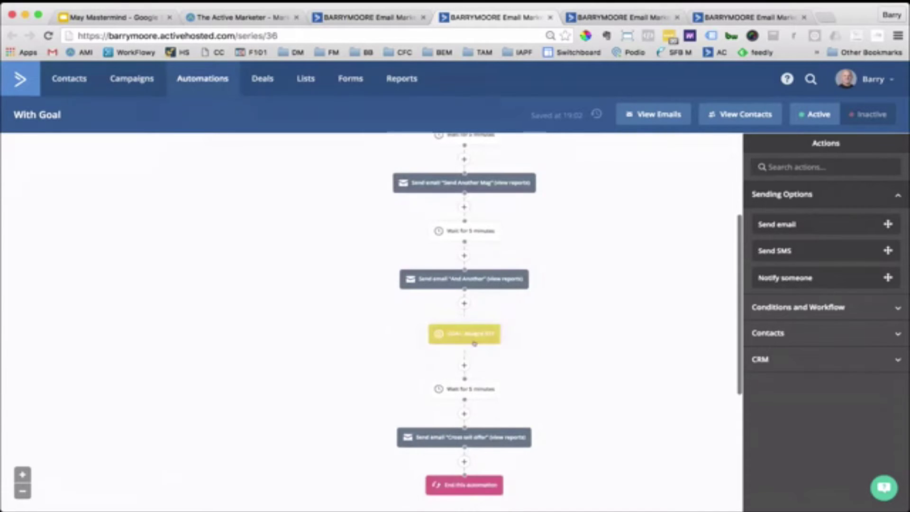
{"action": "left_click", "coordinate": [474, 336]}
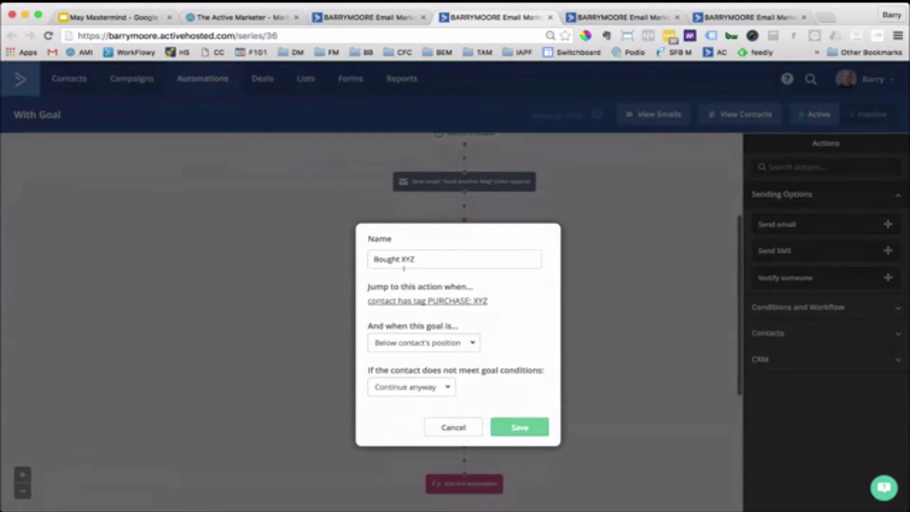
{"action": "left_click", "coordinate": [420, 300]}
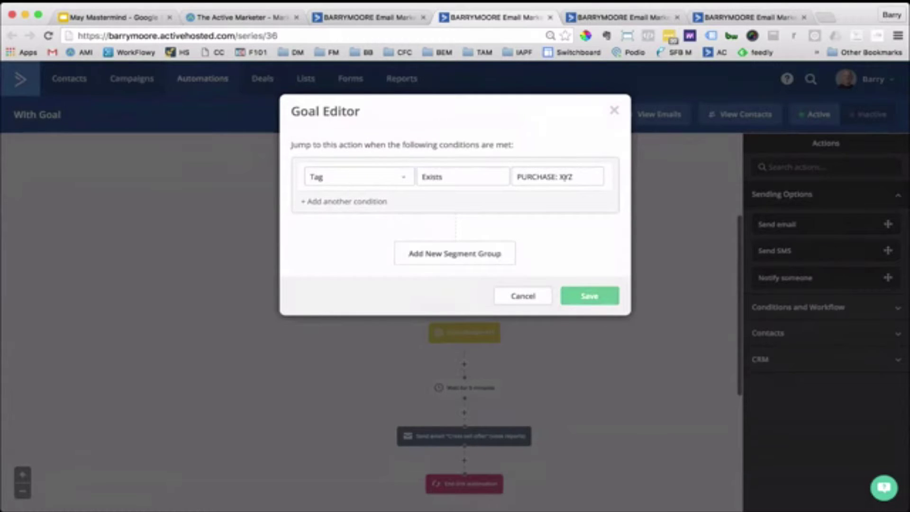
{"action": "left_click", "coordinate": [531, 300]}
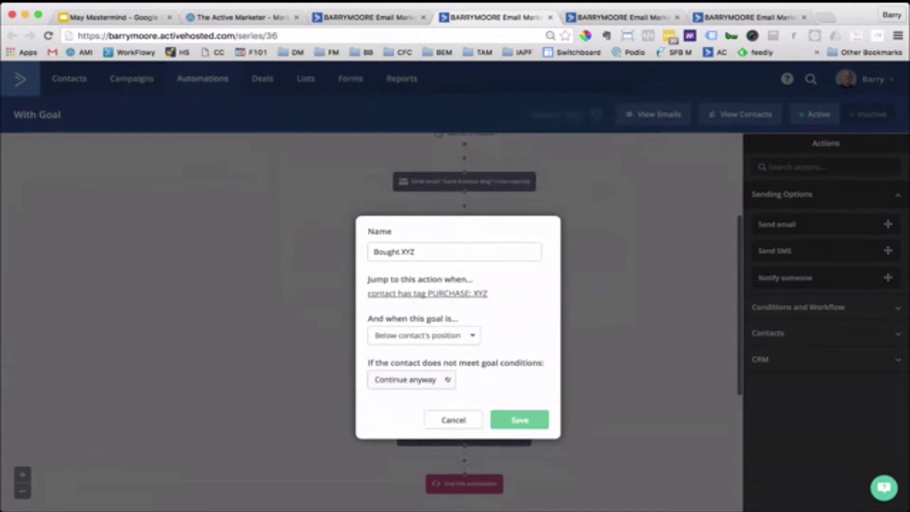
{"action": "left_click", "coordinate": [635, 209]}
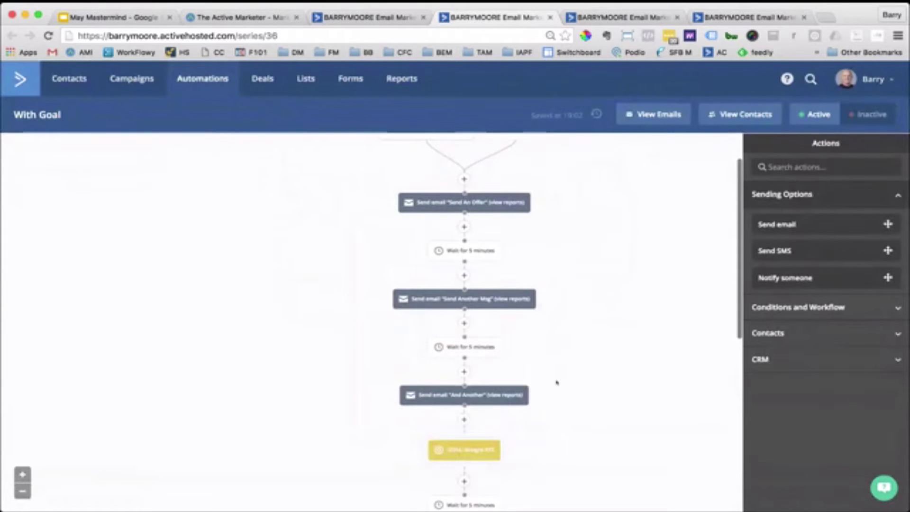
{"action": "scroll", "coordinate": [602, 423], "scroll_direction": "down", "scroll_amount": 5}
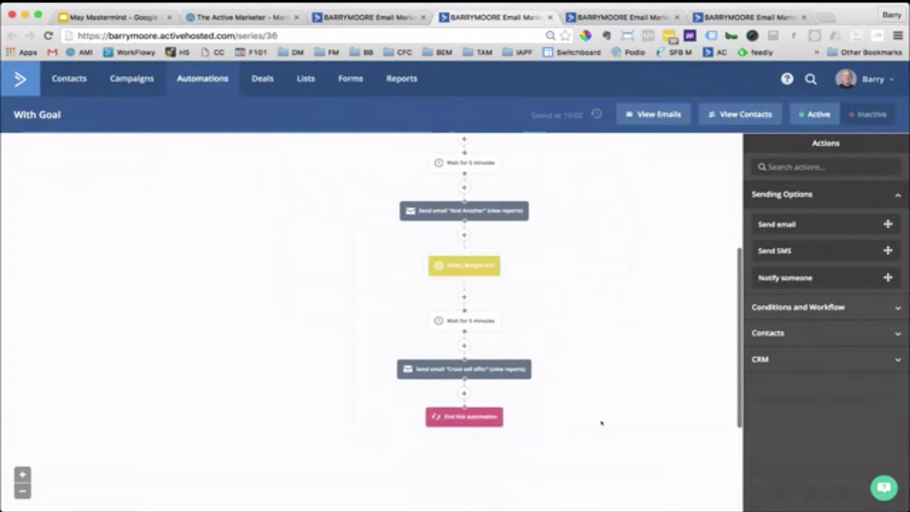
- In the Bought XYZ goal, try End this automation for unmet conditions, then revert to Continue anyway
{"action": "left_click", "coordinate": [495, 268]}
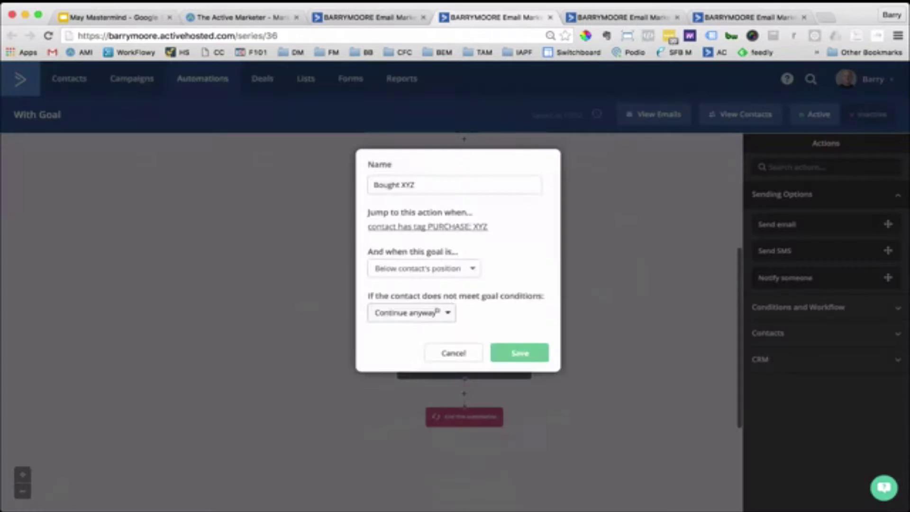
{"action": "left_click", "coordinate": [435, 313]}
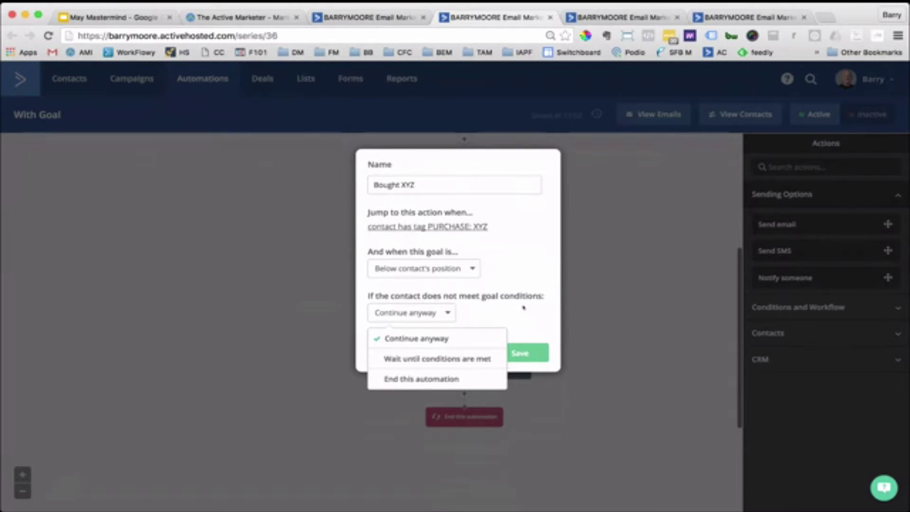
{"action": "left_click", "coordinate": [468, 386]}
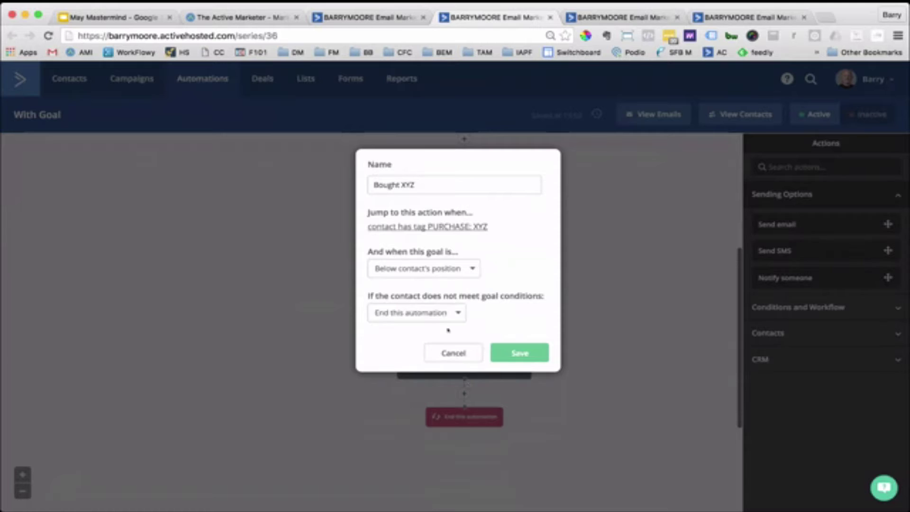
{"action": "left_click", "coordinate": [452, 319]}
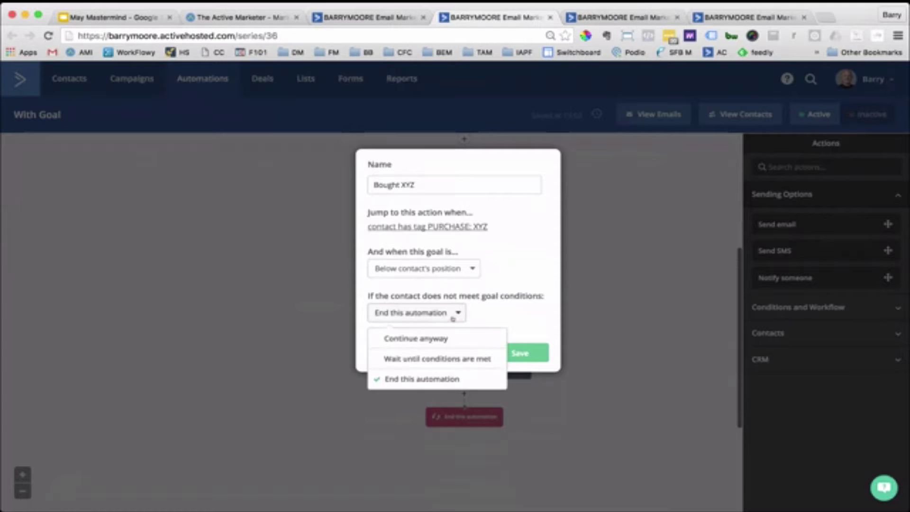
{"action": "left_click", "coordinate": [453, 348]}
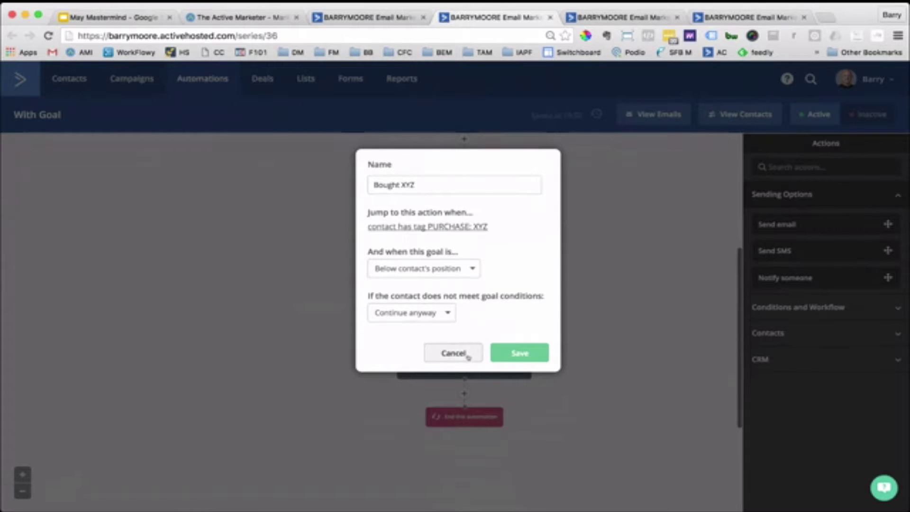
- Cancel the goal settings unsaved and bring up the Training - Goals presentation
{"action": "left_click", "coordinate": [467, 354]}
{"action": "scroll", "coordinate": [464, 377], "scroll_direction": "up", "scroll_amount": 4}
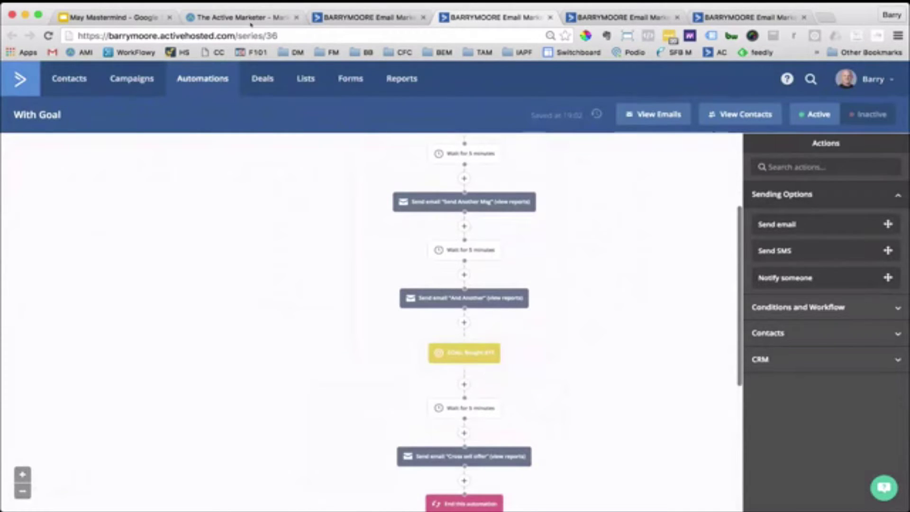
{"action": "left_click", "coordinate": [161, 19]}
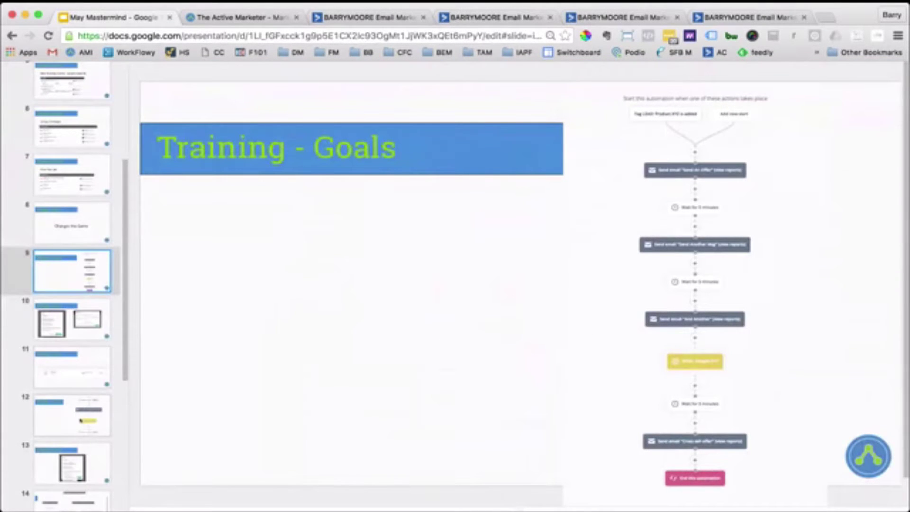
- Move from slide 11's automation list to slide 12's Bought XYZ goal flowchart
{"action": "scroll", "coordinate": [81, 412], "scroll_direction": "down", "scroll_amount": 5}
{"action": "scroll", "coordinate": [84, 418], "scroll_direction": "up", "scroll_amount": 2}
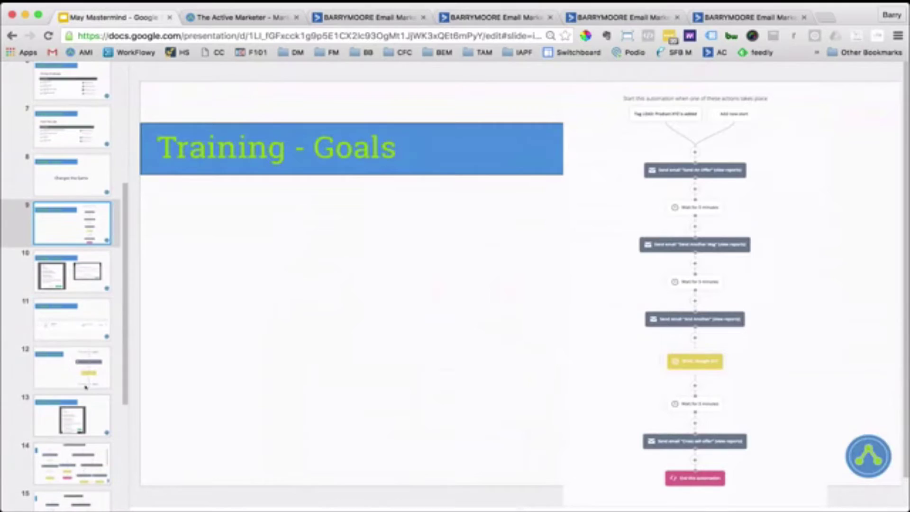
{"action": "left_click", "coordinate": [83, 323]}
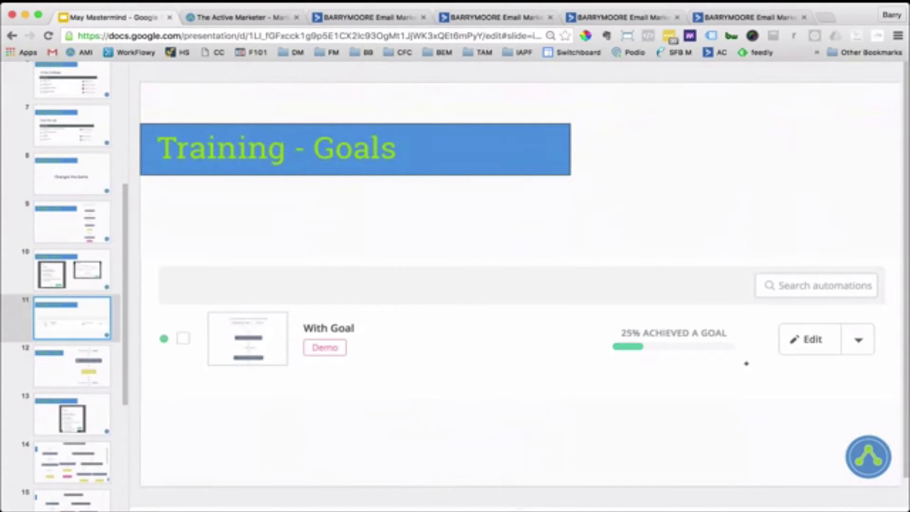
{"action": "left_click", "coordinate": [60, 374]}
{"action": "key", "text": "Up"}
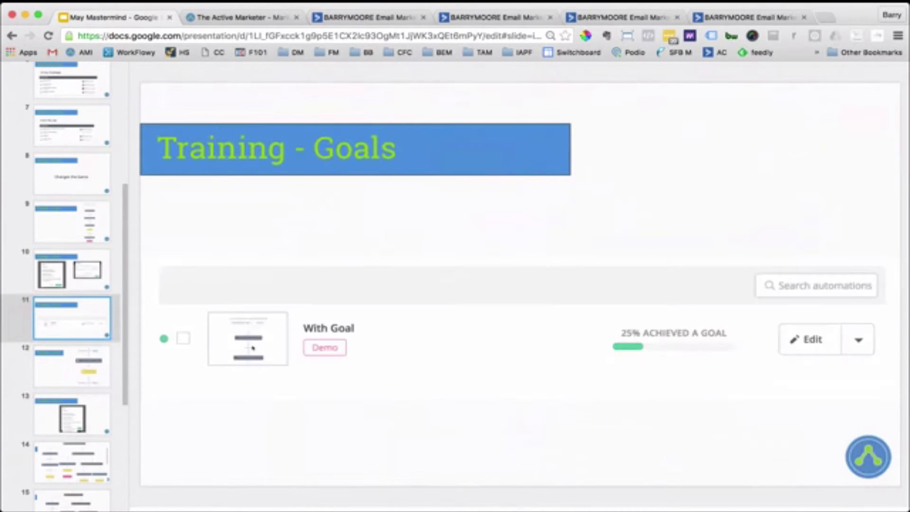
{"action": "left_click", "coordinate": [107, 360]}
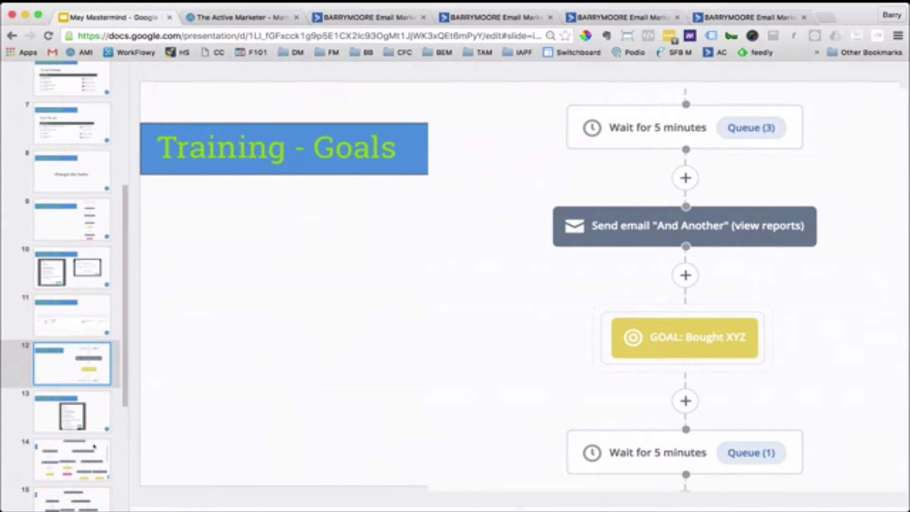
- Show slide 14's flowchart branching on AU, GB and US, each reaching a Bought XYZ goal
{"action": "left_click", "coordinate": [94, 447]}
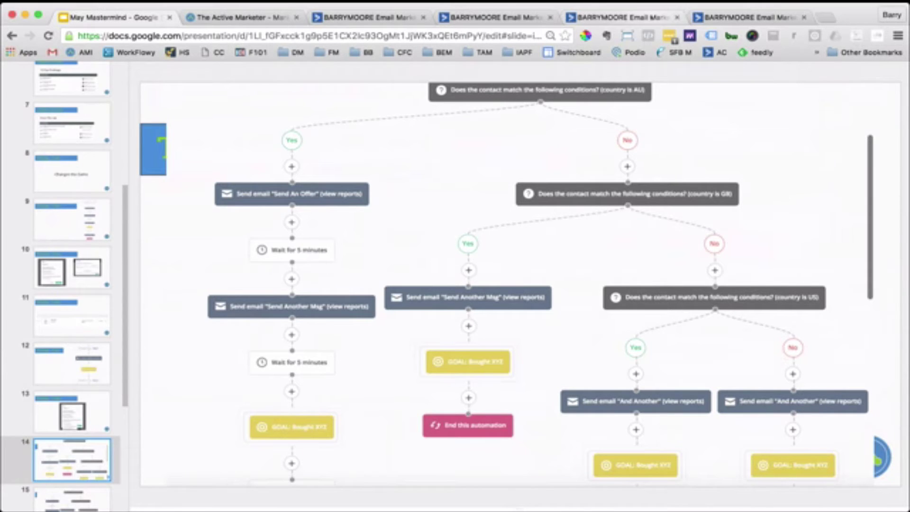
- In With Goal - Multiple Below, zoom in and check the goal's Below contact's position setting, unchanged
{"action": "left_click", "coordinate": [621, 17]}
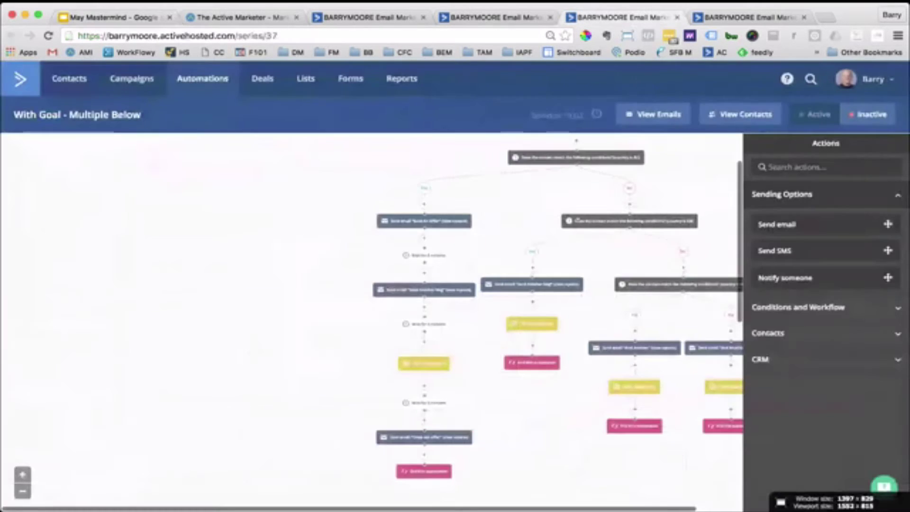
{"action": "left_click", "coordinate": [22, 475]}
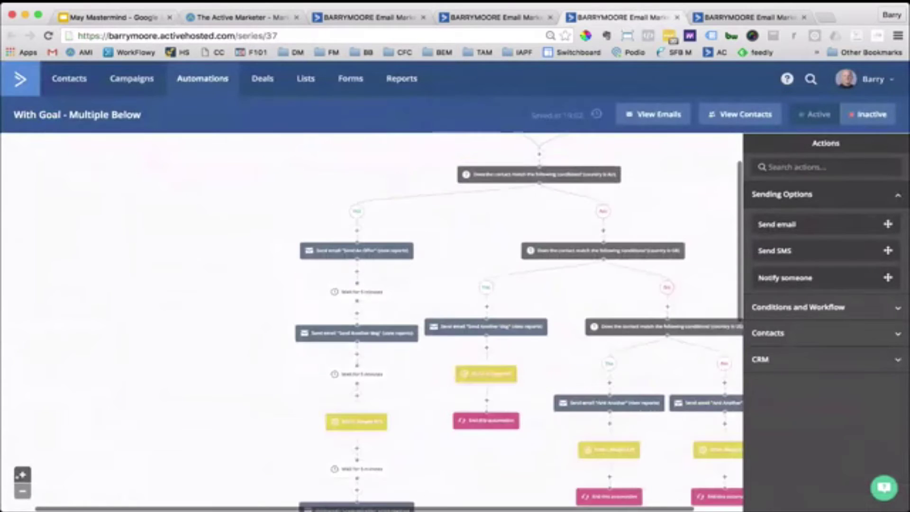
{"action": "left_click", "coordinate": [336, 424]}
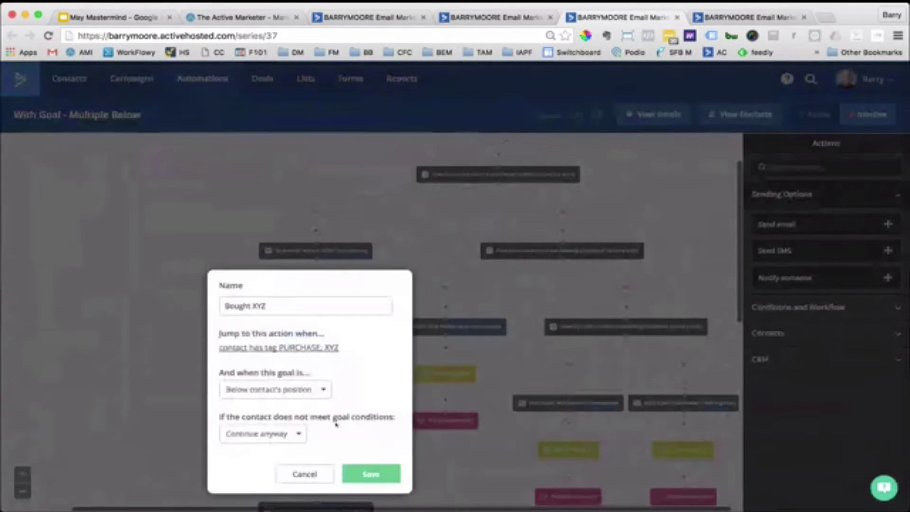
{"action": "left_click", "coordinate": [305, 474]}
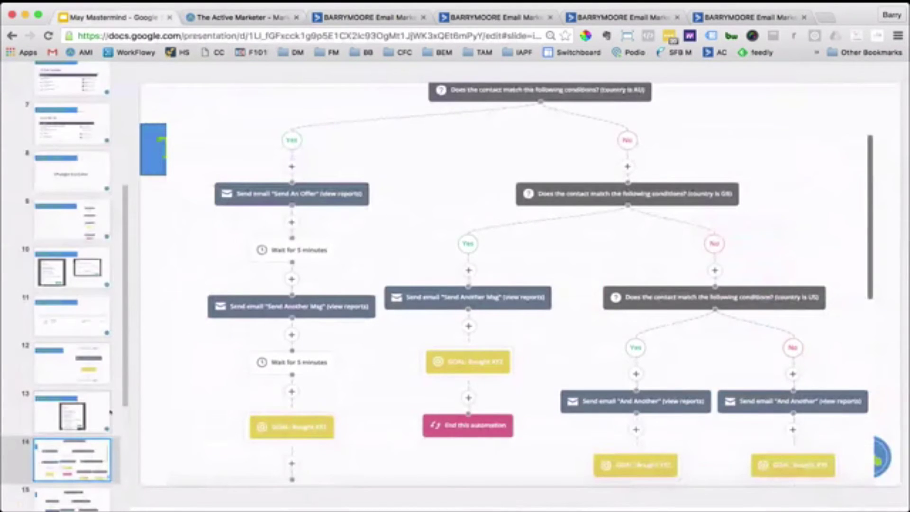
- Review slides 15, 13 and 10, then bring up the With Goal - Multiple Anywhere automation
{"action": "scroll", "coordinate": [110, 412], "scroll_direction": "down", "scroll_amount": 3}
{"action": "left_click", "coordinate": [93, 386]}
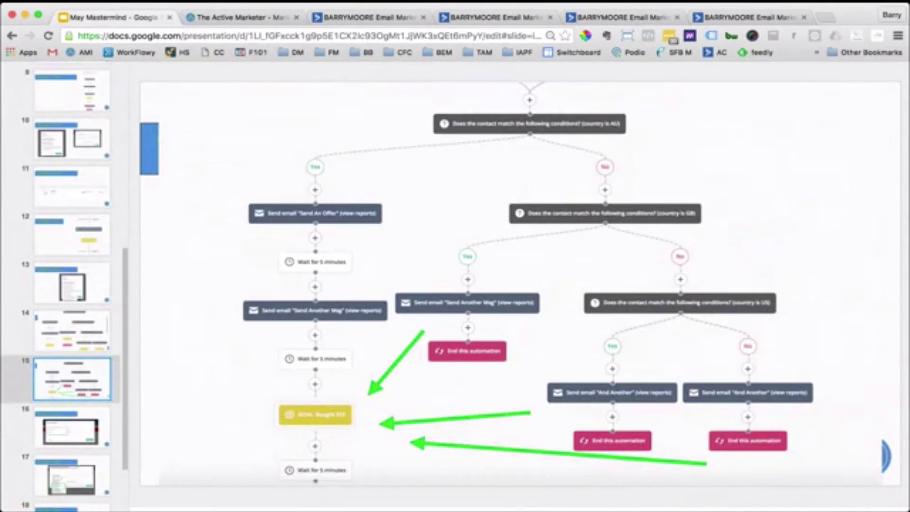
{"action": "left_click", "coordinate": [98, 292]}
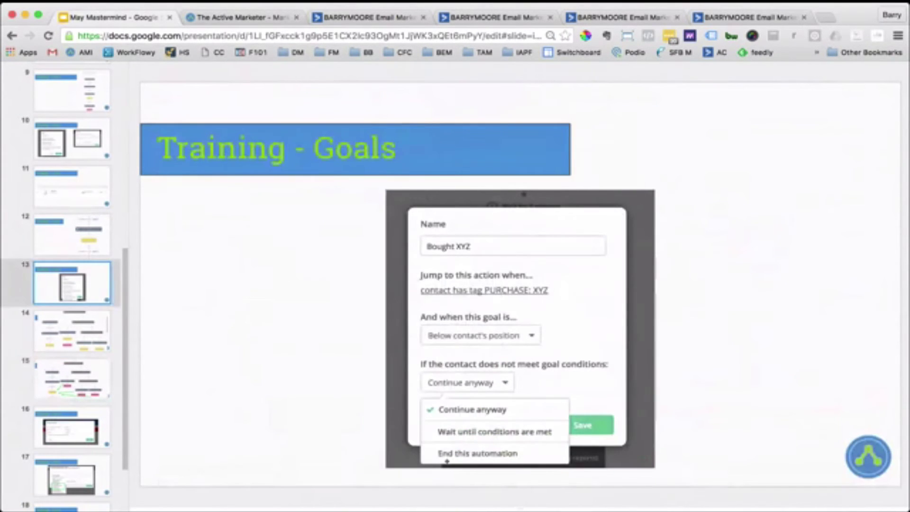
{"action": "left_click", "coordinate": [90, 151]}
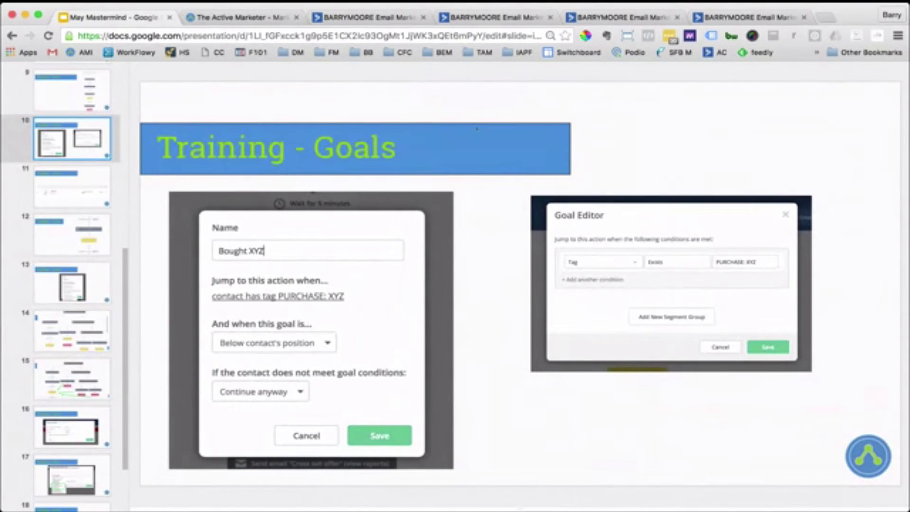
{"action": "left_click", "coordinate": [749, 17]}
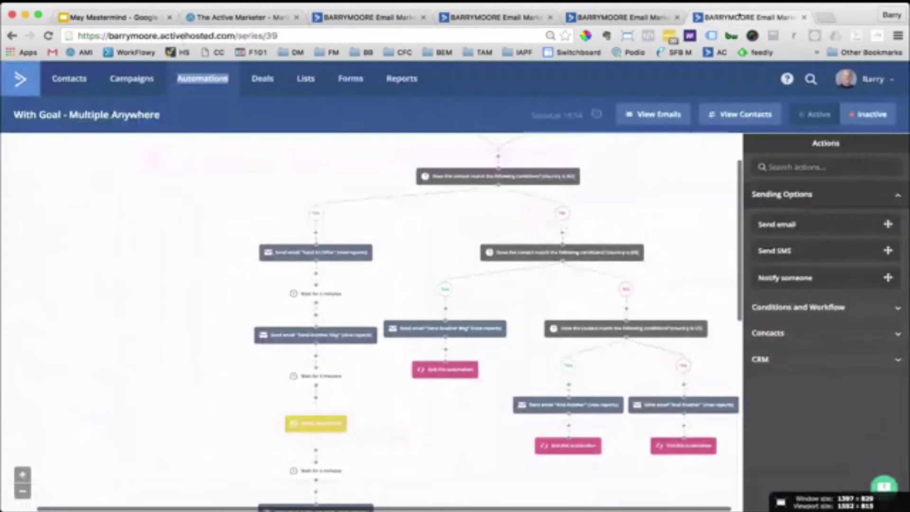
{"action": "left_click", "coordinate": [336, 422]}
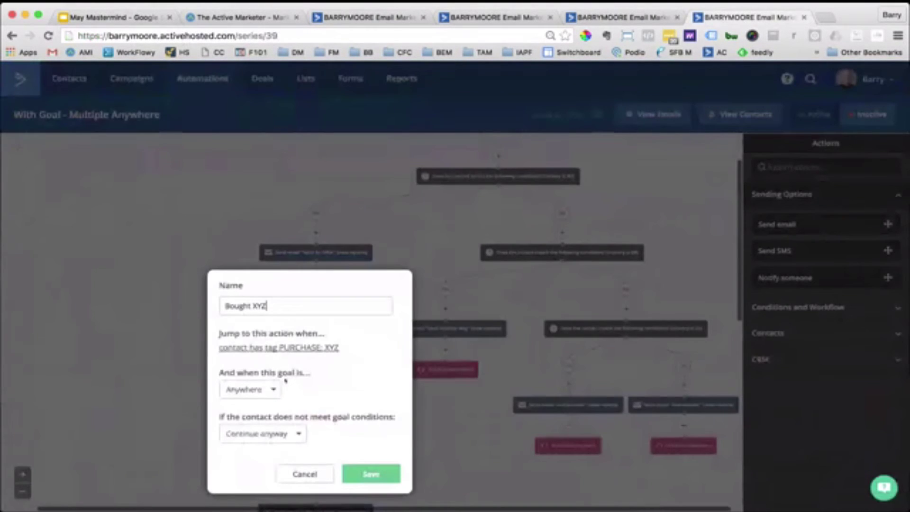
{"action": "left_click", "coordinate": [267, 391]}
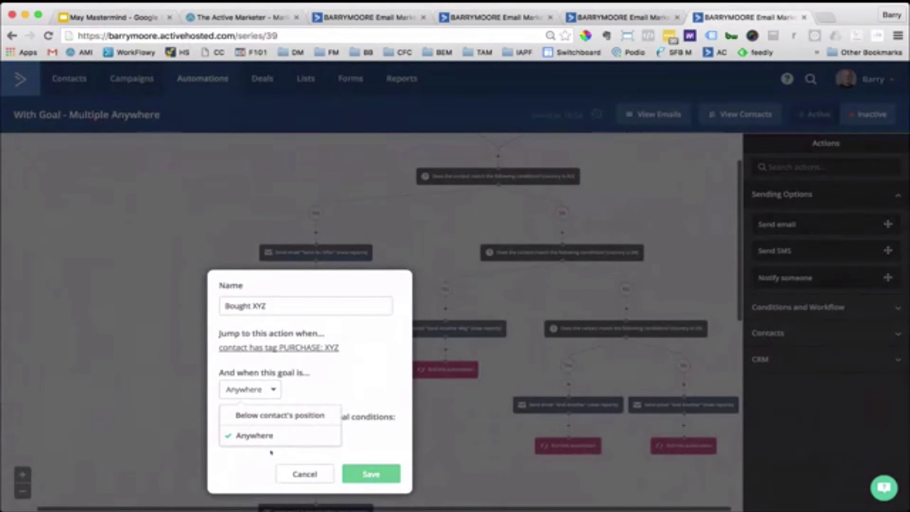
{"action": "left_click", "coordinate": [295, 476]}
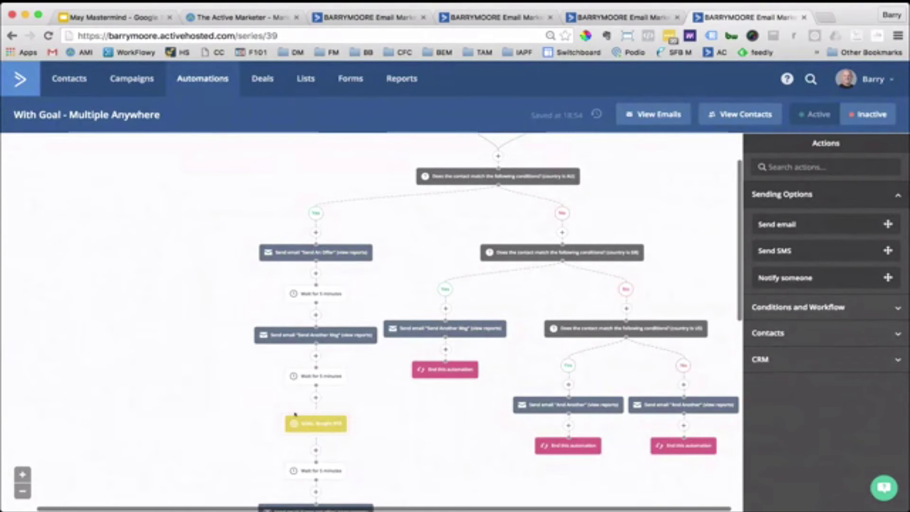
{"action": "mouse_move", "coordinate": [319, 427]}
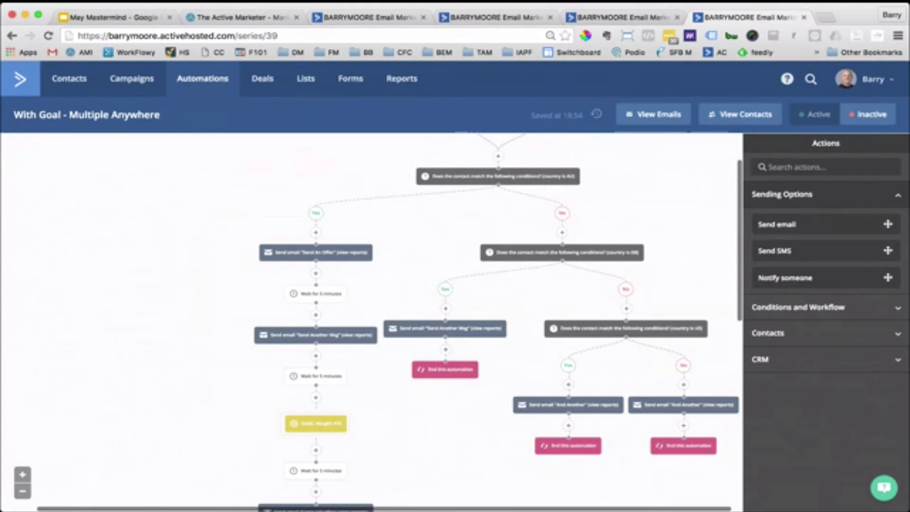
- Back in Training - Goals, view slide 15, then return to slide 14's branching flowchart
{"action": "left_click", "coordinate": [109, 17]}
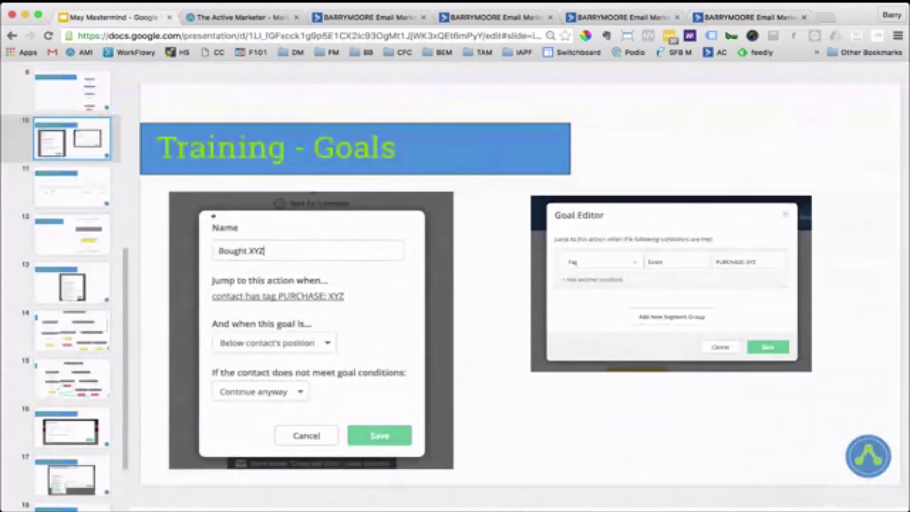
{"action": "scroll", "coordinate": [71, 331], "scroll_direction": "down", "scroll_amount": 1}
{"action": "left_click", "coordinate": [86, 369]}
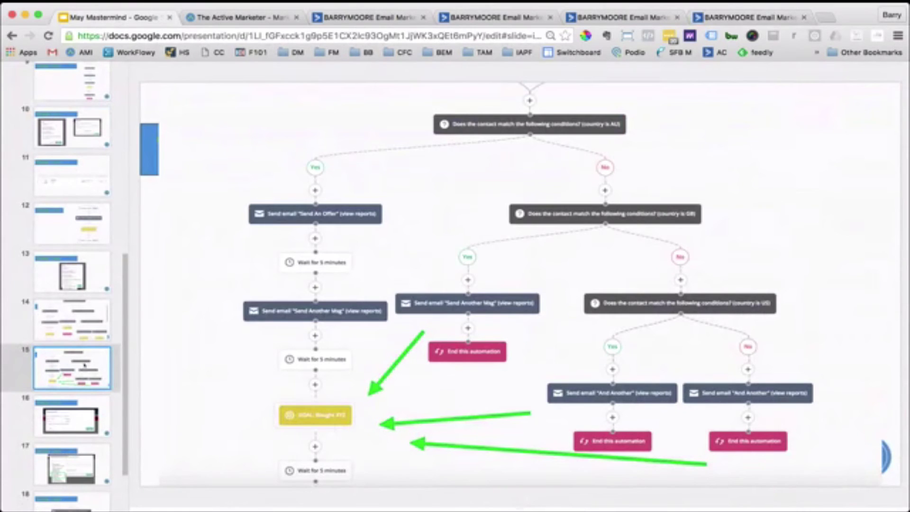
{"action": "left_click", "coordinate": [81, 323]}
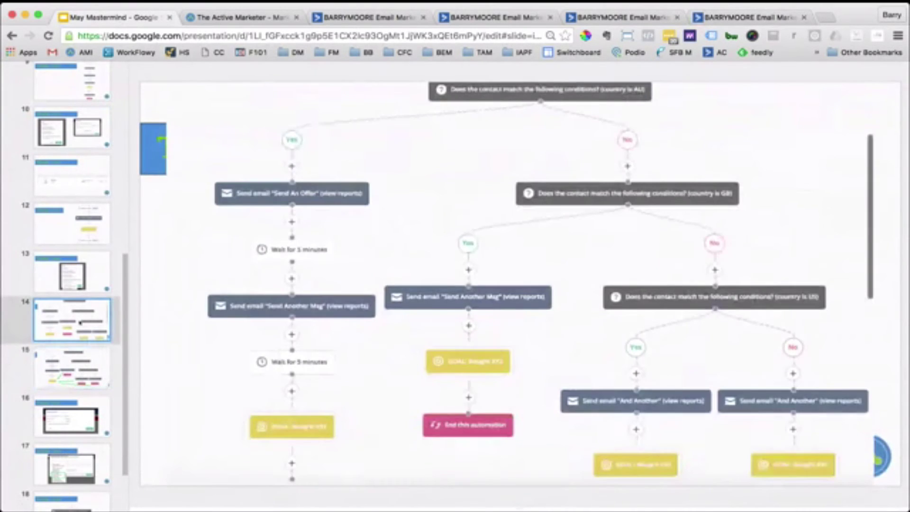